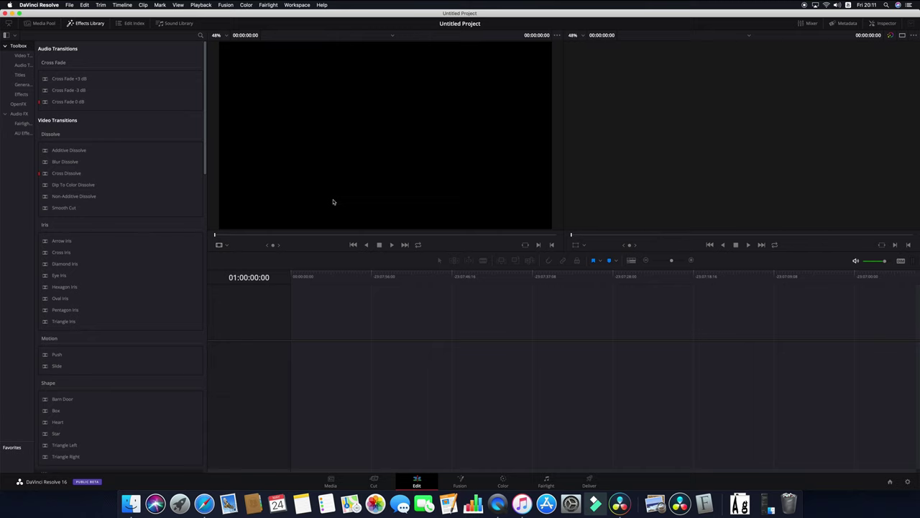
# Drag the Text+ title from the Toolbox's Titles onto Video 1 of a new timeline.
pyautogui.click(45, 24)
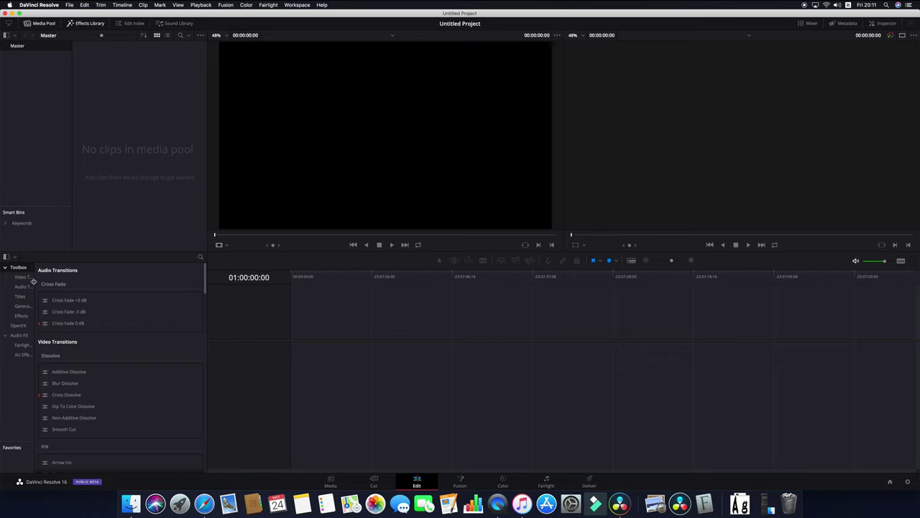
pyautogui.moveTo(34, 284); pyautogui.dragTo(79, 284)
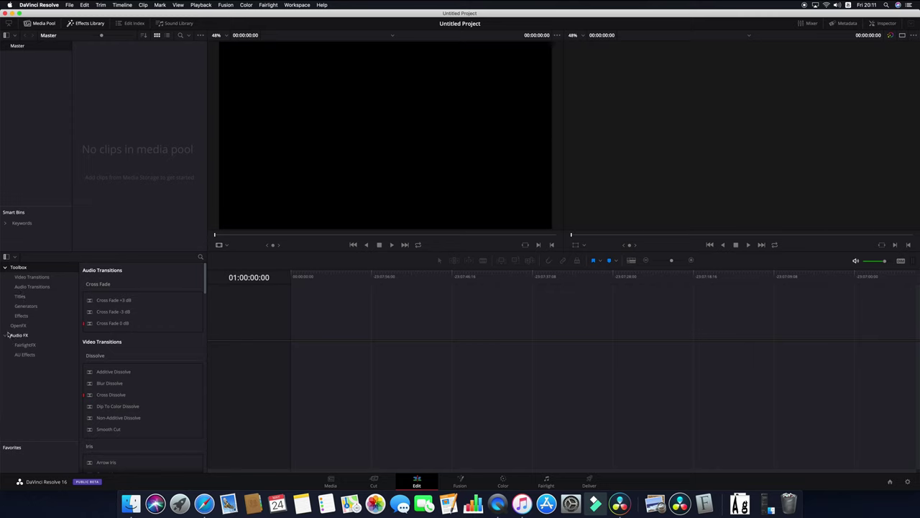
pyautogui.click(16, 297)
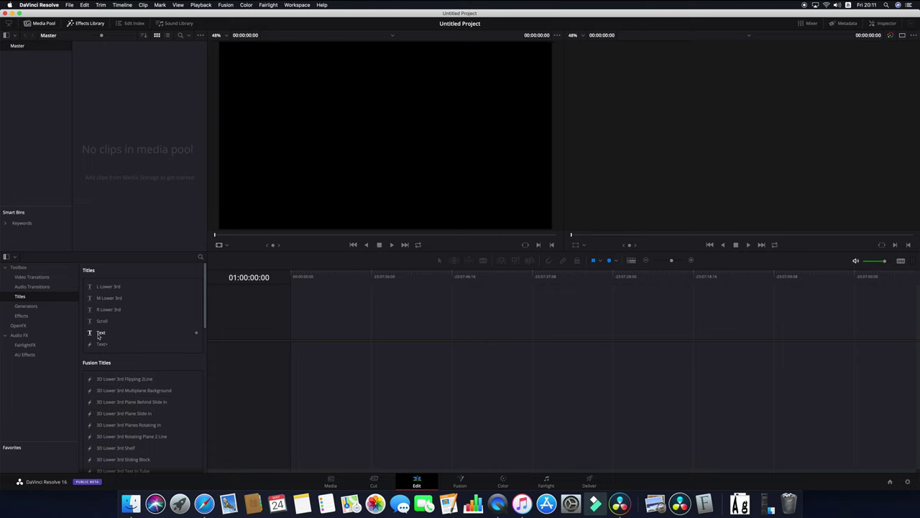
pyautogui.moveTo(98, 344); pyautogui.dragTo(251, 334)
pyautogui.moveTo(99, 344); pyautogui.dragTo(326, 355)
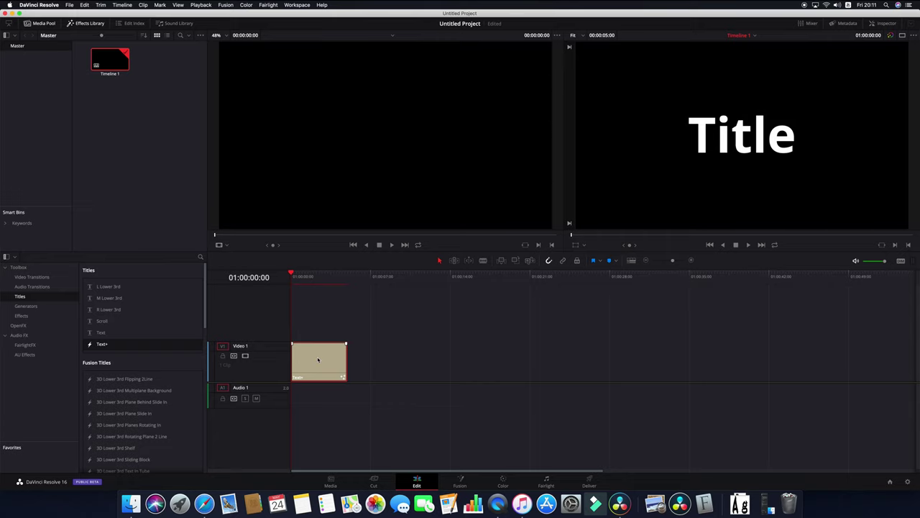
# Switch to the Fusion page to edit the Text+ title.
pyautogui.click(462, 482)
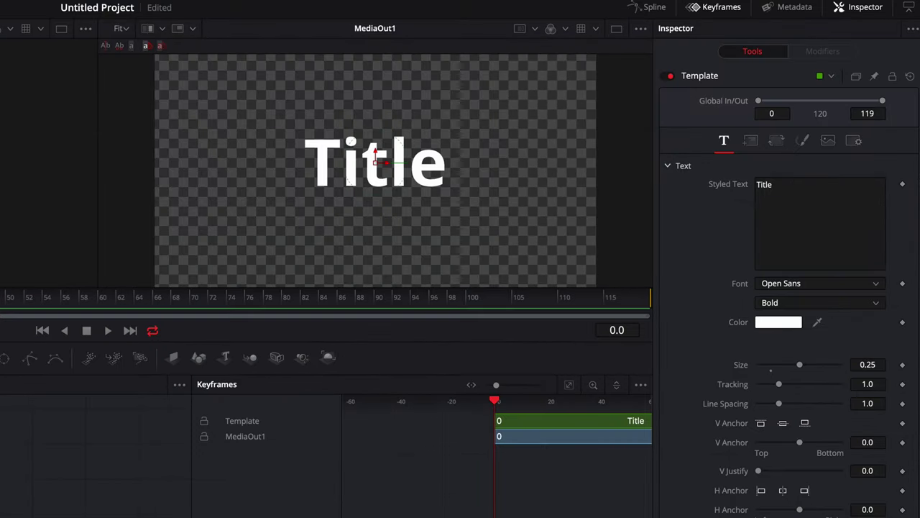
# Replace the Styled Text with 'Davinci Resolve' and reduce Size to about 0.21.
pyautogui.click(786, 190)
pyautogui.hotkey('ctrl', 'a')
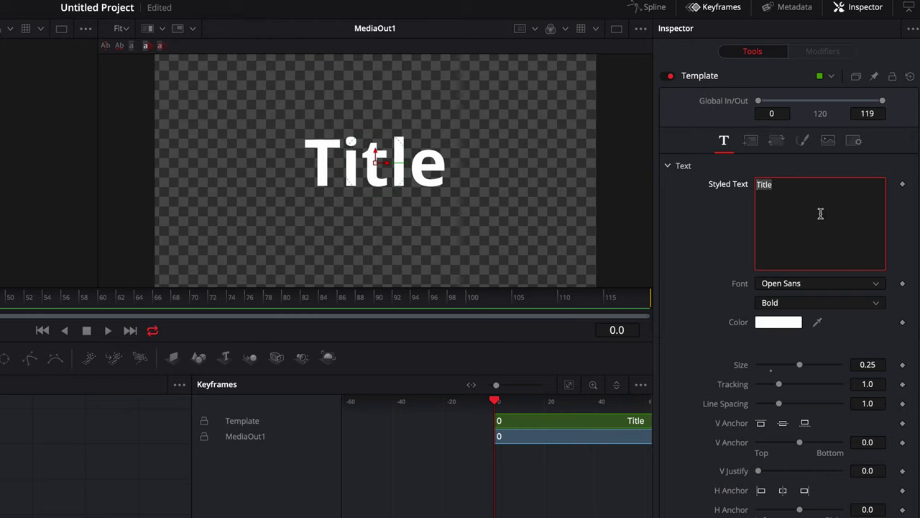
pyautogui.press('BackSpace')
pyautogui.write('Sample Te')
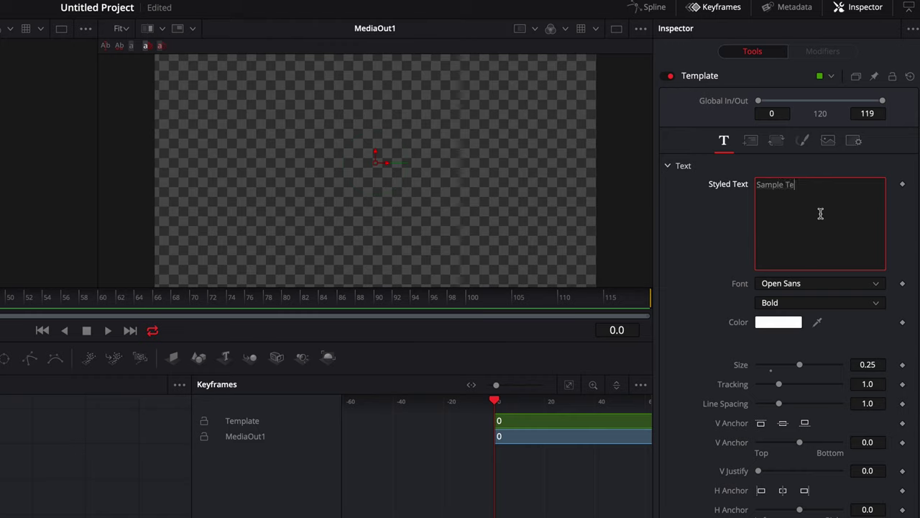
pyautogui.press('BackSpace')
pyautogui.press('BackSpace')
pyautogui.press('BackSpace')
pyautogui.press('BackSpace')
pyautogui.press('BackSpace')
pyautogui.press('BackSpace')
pyautogui.press('BackSpace')
pyautogui.press('BackSpace')
pyautogui.press('BackSpace')
pyautogui.write('Davinci Resolve')
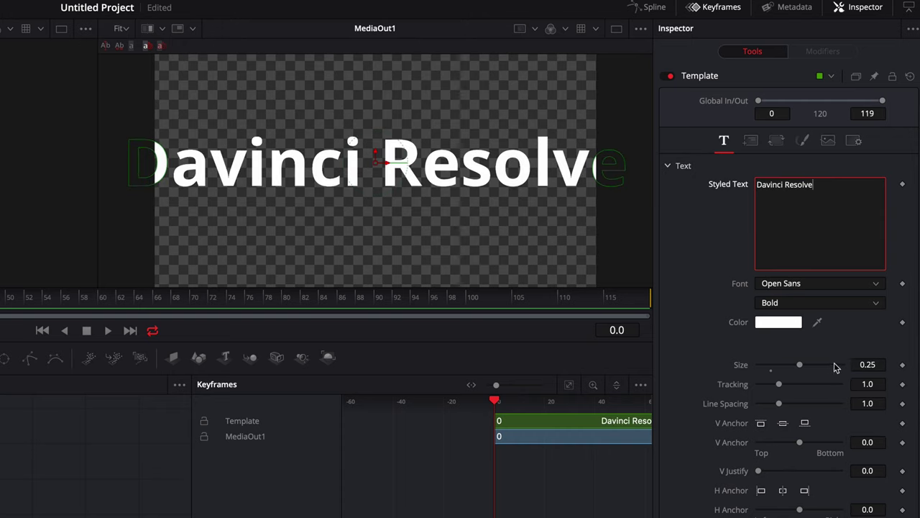
pyautogui.moveTo(872, 367); pyautogui.dragTo(852, 362)
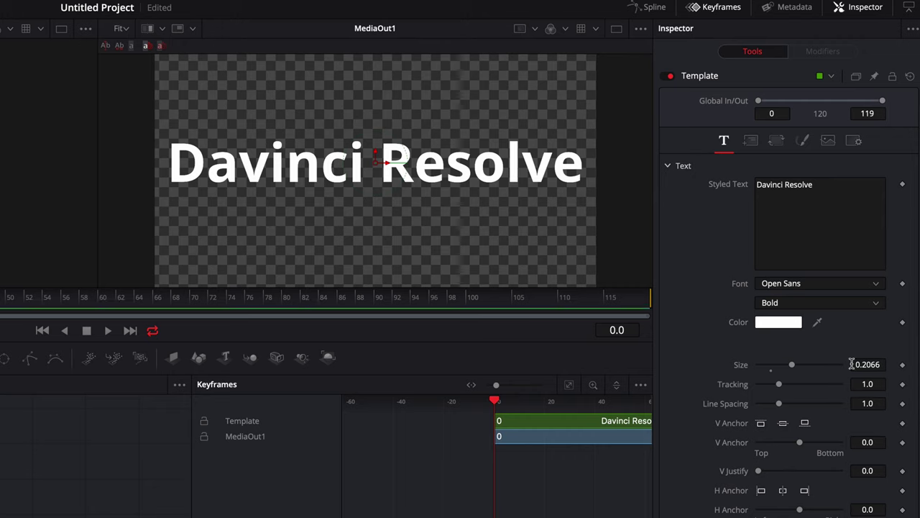
# Set the text fill Type on the Shading tab to Gradient.
pyautogui.click(805, 145)
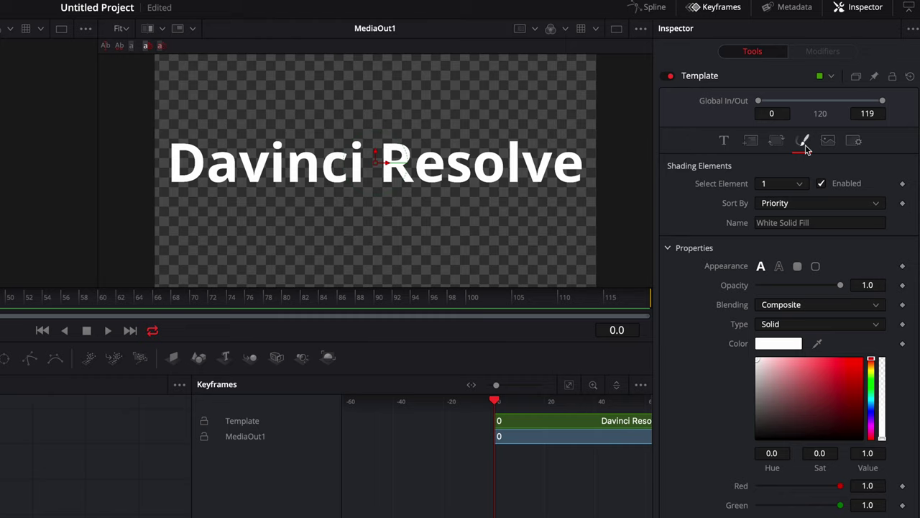
pyautogui.click(877, 327)
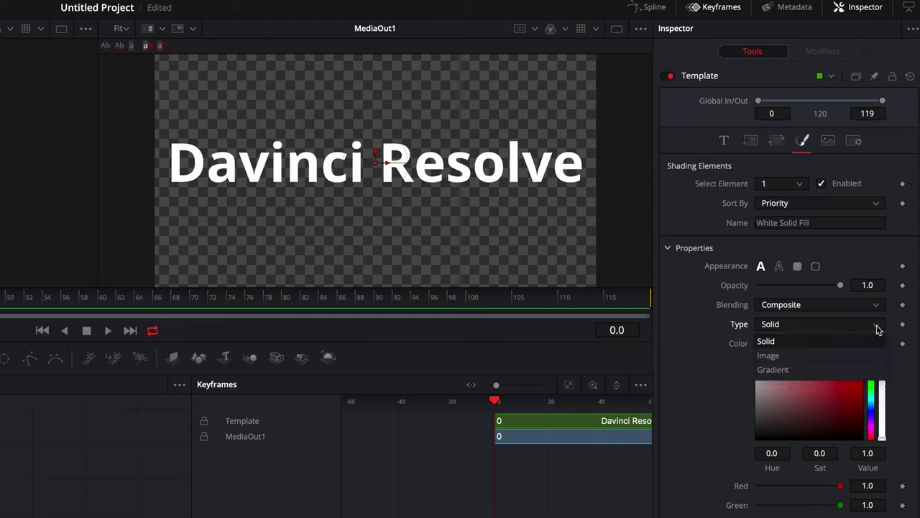
pyautogui.click(774, 371)
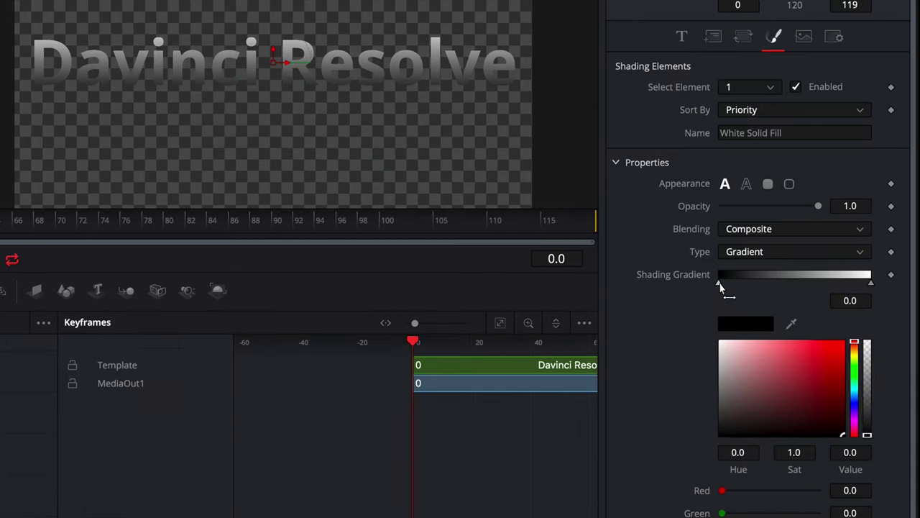
# Move the gradient stops to black at 0.084577 and white at about 0.915.
pyautogui.moveTo(756, 353); pyautogui.dragTo(760, 353)
pyautogui.moveTo(724, 287)
pyautogui.mouseDown()
pyautogui.moveTo(779, 286)
pyautogui.moveTo(720, 284)
pyautogui.moveTo(775, 283)
pyautogui.moveTo(720, 283)
pyautogui.moveTo(773, 283)
pyautogui.moveTo(736, 283)
pyautogui.mouseUp()
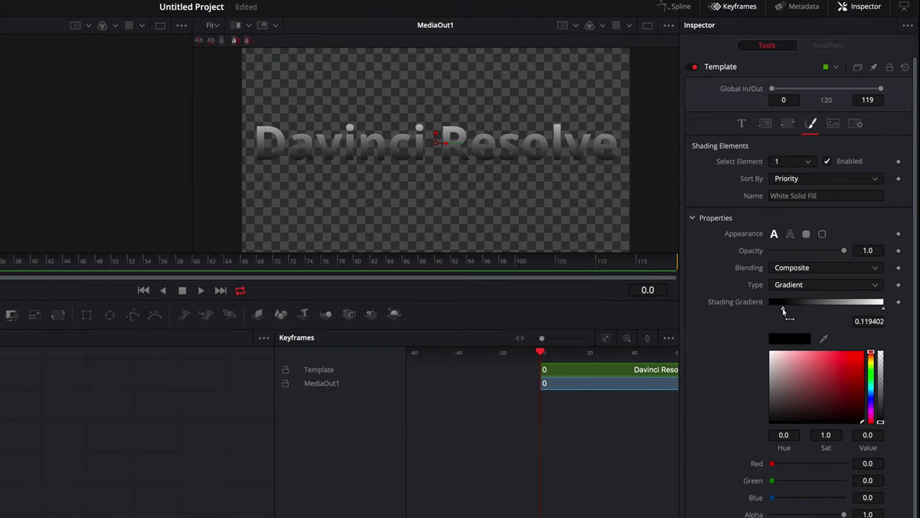
pyautogui.moveTo(784, 311)
pyautogui.mouseDown()
pyautogui.moveTo(768, 310)
pyautogui.moveTo(776, 311)
pyautogui.mouseUp()
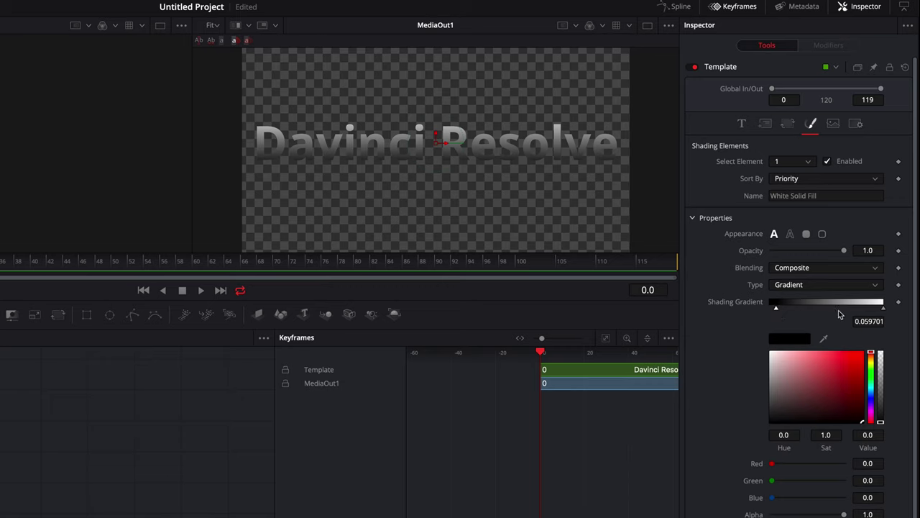
pyautogui.moveTo(885, 311)
pyautogui.mouseDown()
pyautogui.moveTo(795, 310)
pyautogui.moveTo(884, 310)
pyautogui.mouseUp()
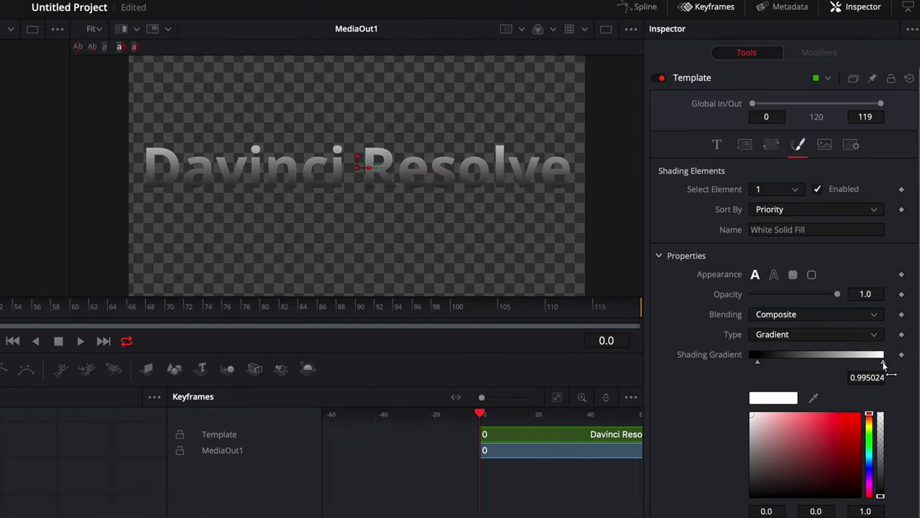
pyautogui.moveTo(884, 365); pyautogui.dragTo(877, 365)
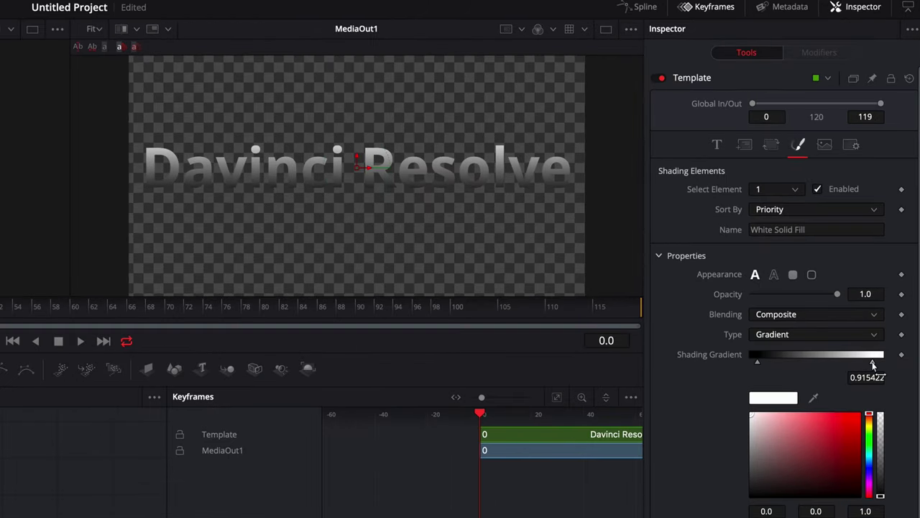
pyautogui.moveTo(759, 361)
pyautogui.mouseDown()
pyautogui.moveTo(782, 365)
pyautogui.moveTo(753, 365)
pyautogui.moveTo(762, 365)
pyautogui.mouseUp()
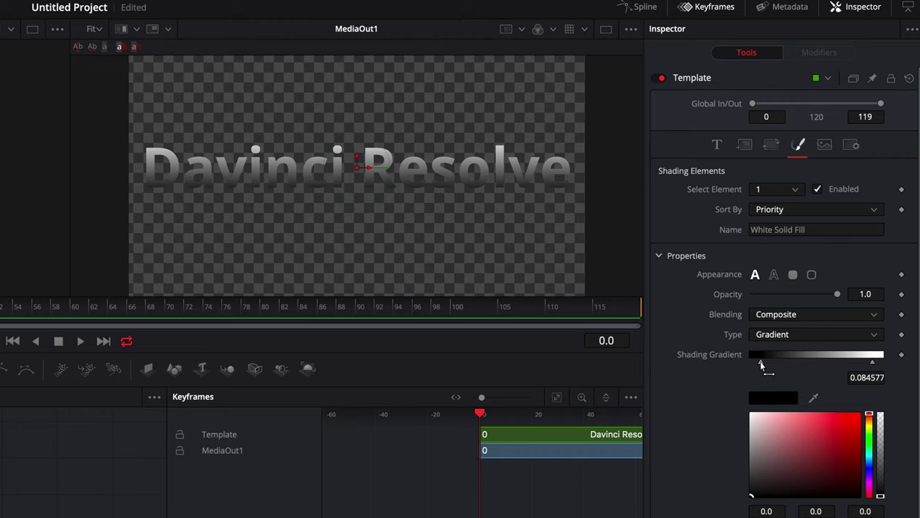
# Add a red stop mid-gradient, then move white inward and black to 0.263681.
pyautogui.click(799, 360)
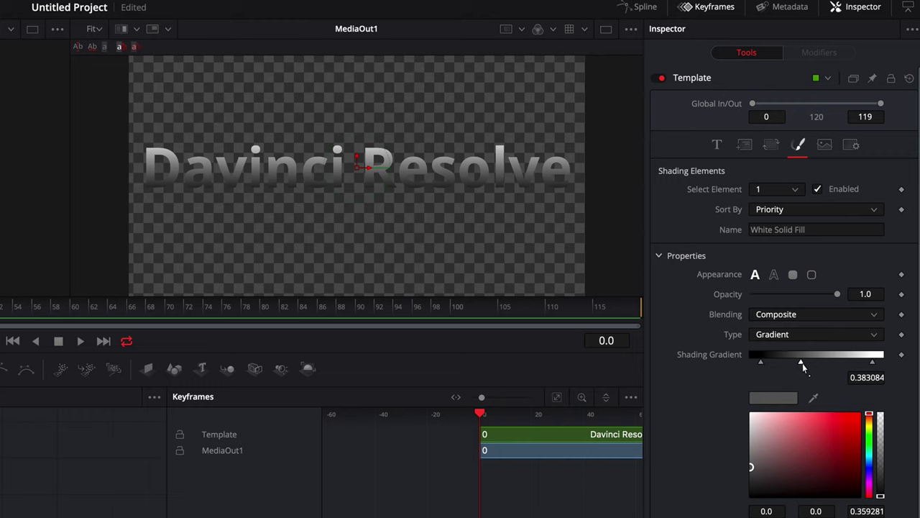
pyautogui.click(827, 439)
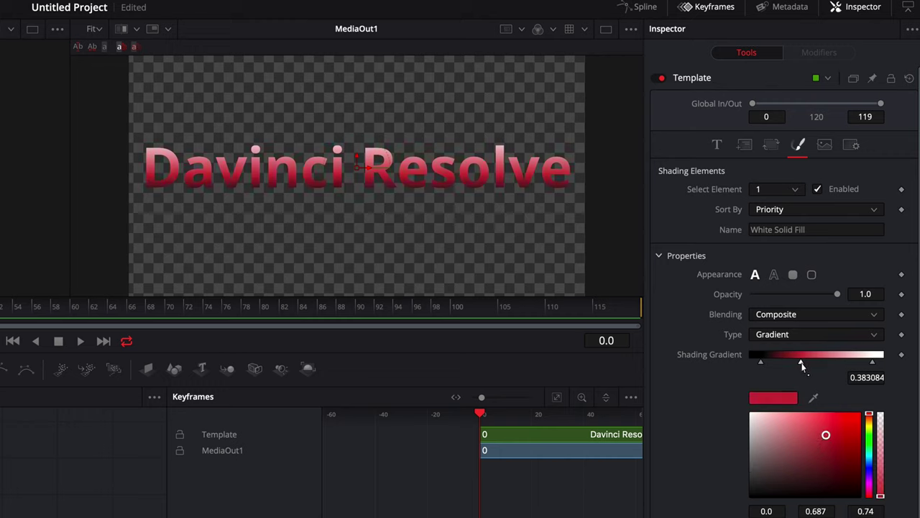
pyautogui.moveTo(803, 365)
pyautogui.mouseDown()
pyautogui.moveTo(829, 364)
pyautogui.moveTo(804, 366)
pyautogui.mouseUp()
pyautogui.click(871, 364)
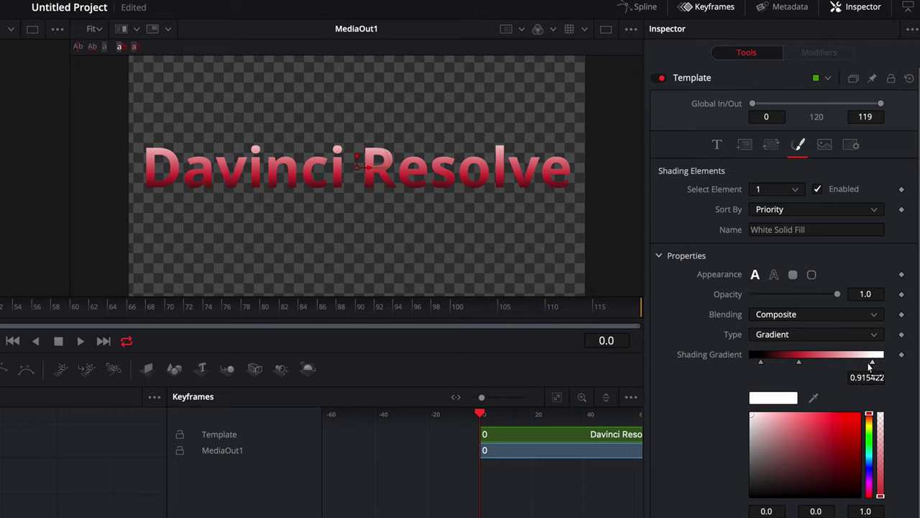
pyautogui.moveTo(870, 365); pyautogui.dragTo(823, 362)
pyautogui.moveTo(762, 361)
pyautogui.mouseDown()
pyautogui.moveTo(808, 363)
pyautogui.moveTo(785, 362)
pyautogui.mouseUp()
# Delete the white gradient stop and slide the red stop to 0.552238.
pyautogui.click(799, 361)
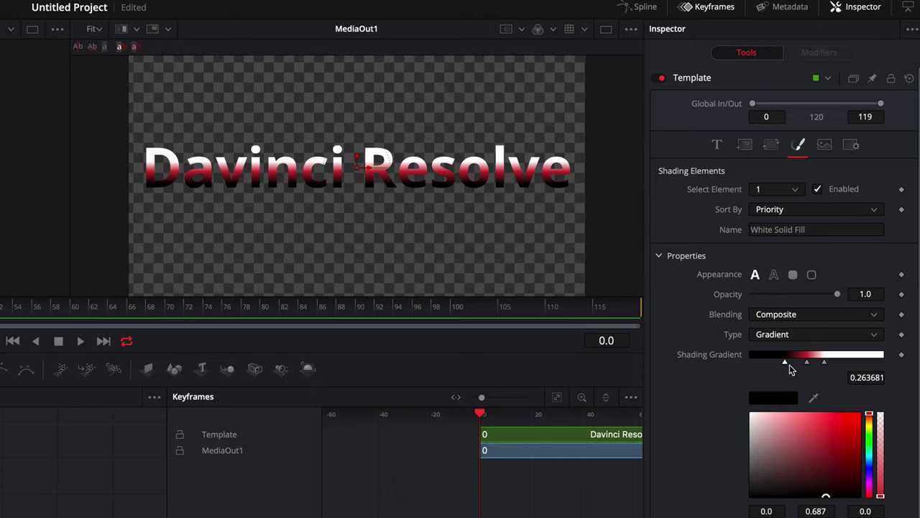
pyautogui.click(825, 363)
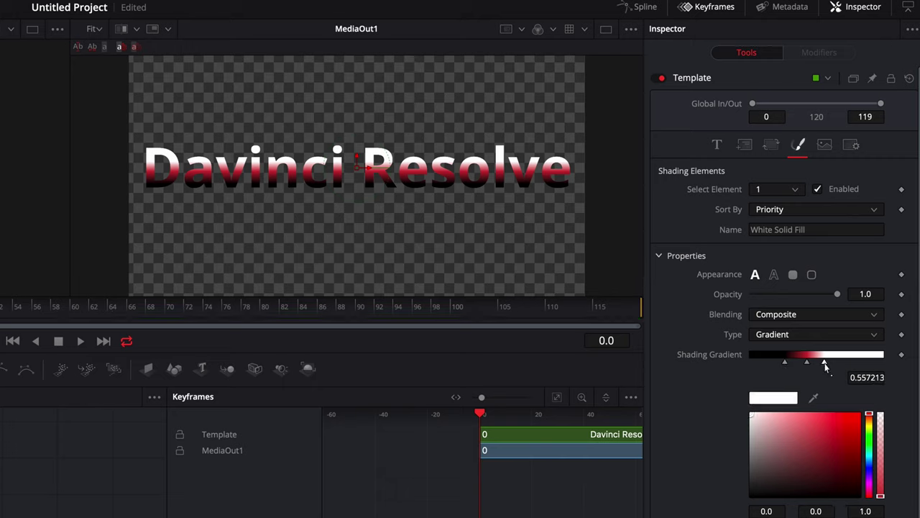
pyautogui.rightClick(826, 366)
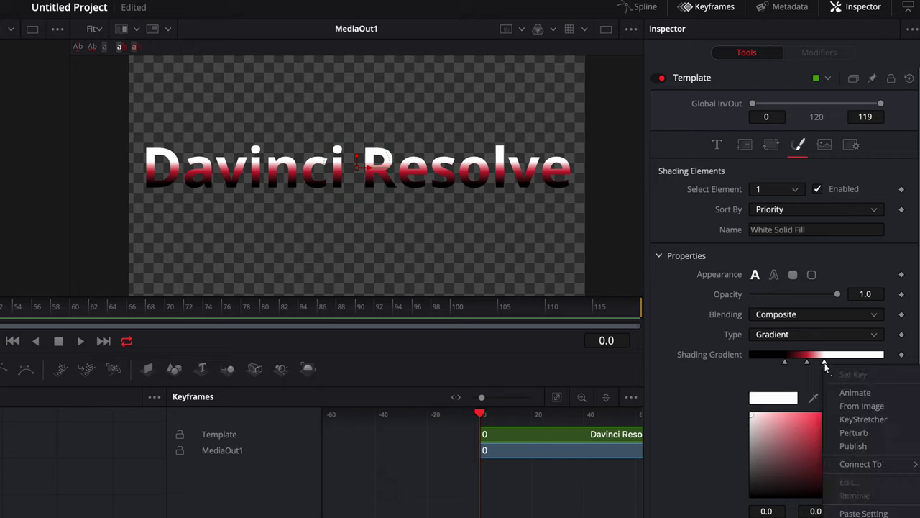
pyautogui.click(826, 366)
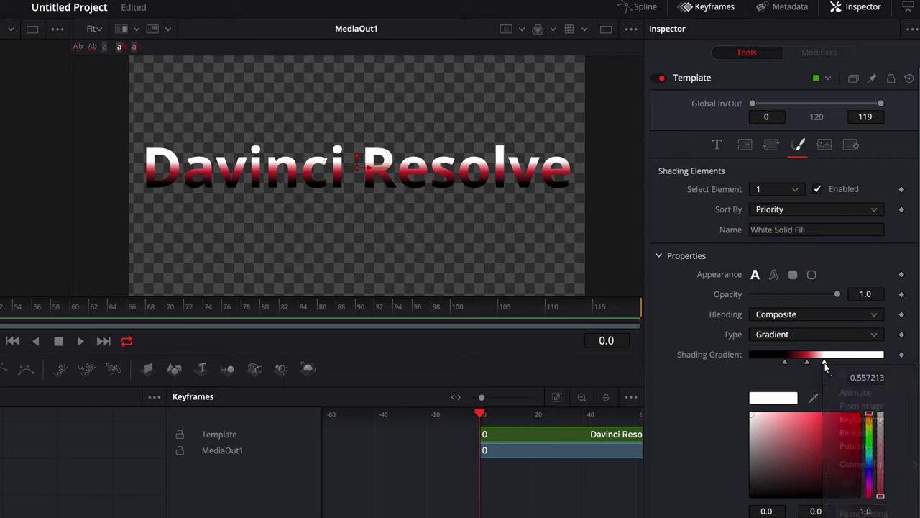
pyautogui.moveTo(826, 366)
pyautogui.mouseDown()
pyautogui.moveTo(848, 364)
pyautogui.moveTo(832, 351)
pyautogui.mouseUp()
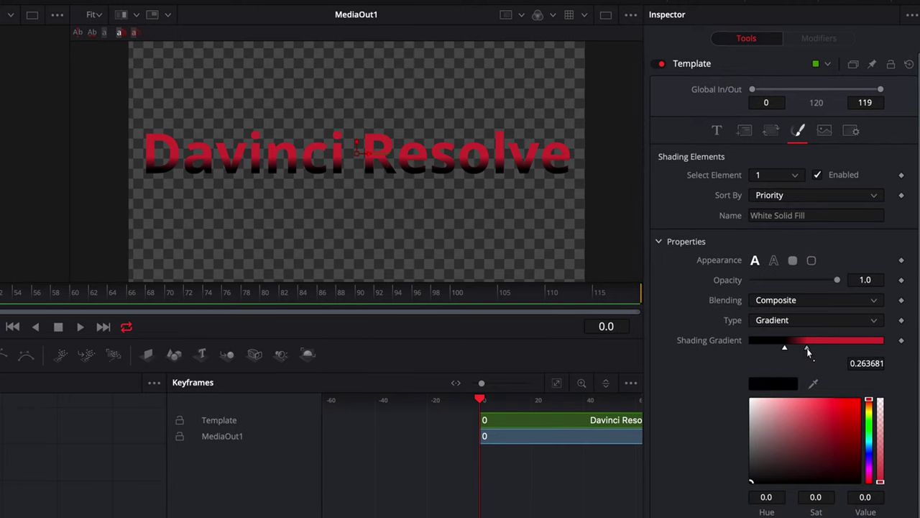
pyautogui.moveTo(807, 348)
pyautogui.mouseDown()
pyautogui.moveTo(847, 349)
pyautogui.moveTo(814, 349)
pyautogui.mouseUp()
pyautogui.moveTo(824, 246); pyautogui.dragTo(824, 249)
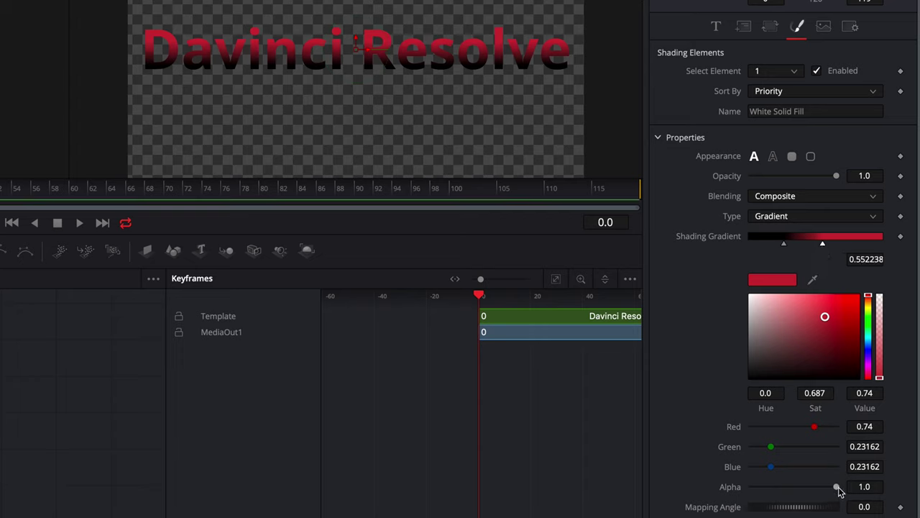
# Set the black gradient stop's alpha to 0.591, keeping red fully opaque.
pyautogui.moveTo(836, 486); pyautogui.dragTo(740, 487)
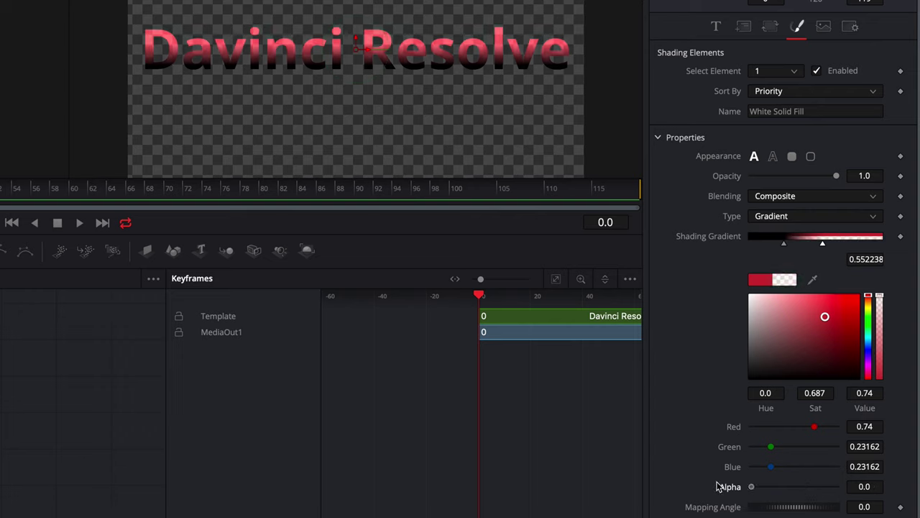
pyautogui.moveTo(751, 487); pyautogui.dragTo(843, 490)
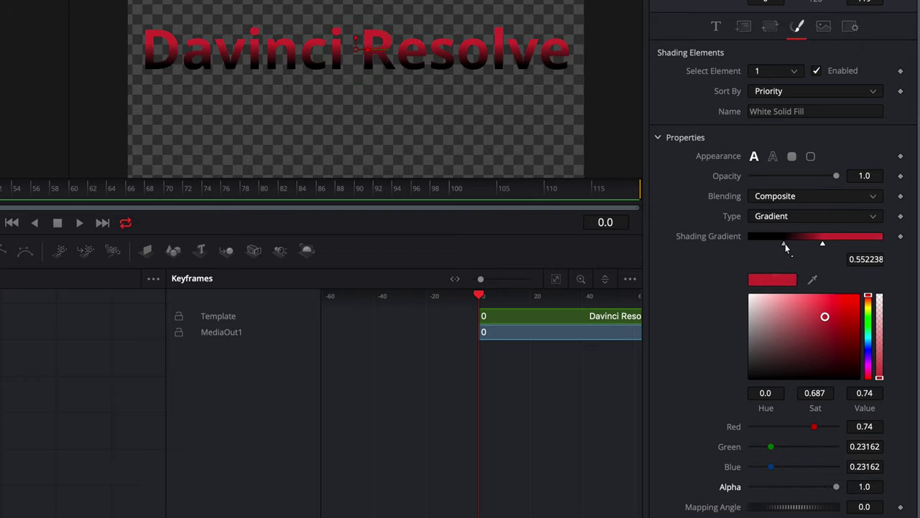
pyautogui.click(785, 243)
pyautogui.moveTo(837, 490); pyautogui.dragTo(725, 487)
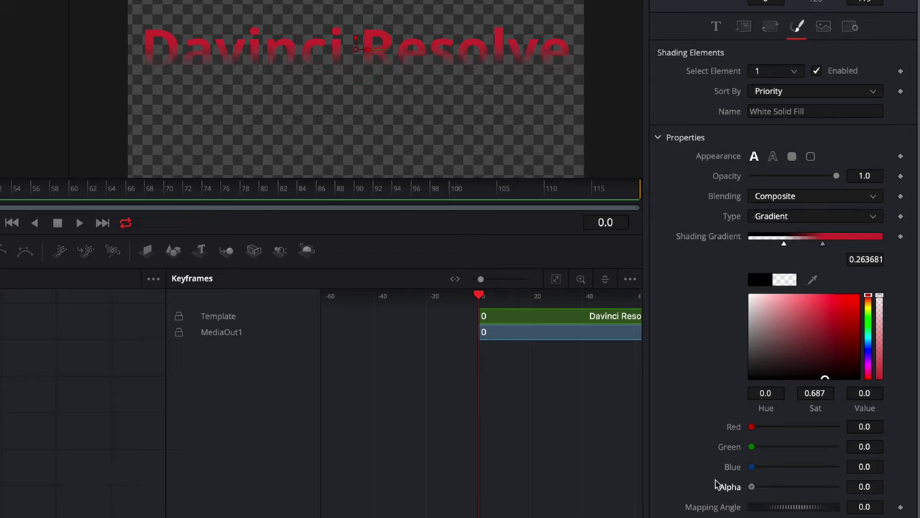
pyautogui.moveTo(752, 487); pyautogui.dragTo(804, 489)
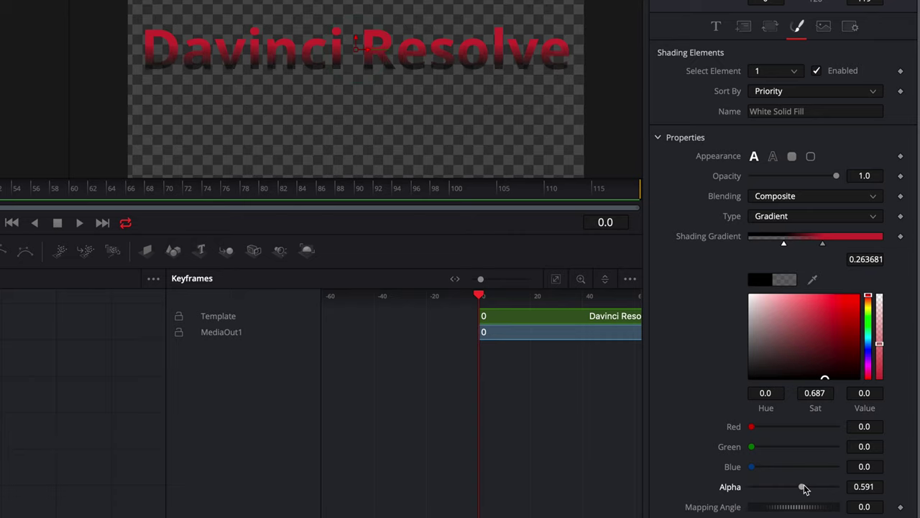